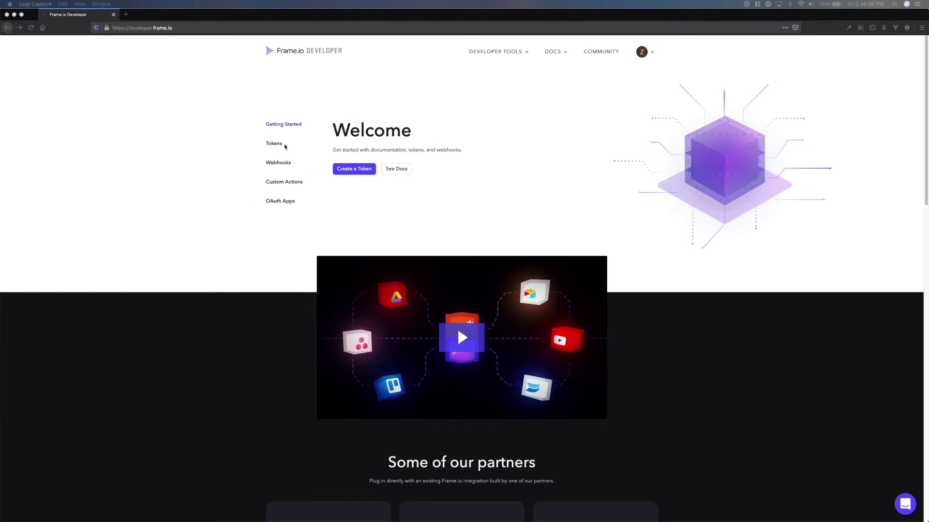
Step: Start a new Frame.io API token with the description 'Token For MASV'
click(280, 145)
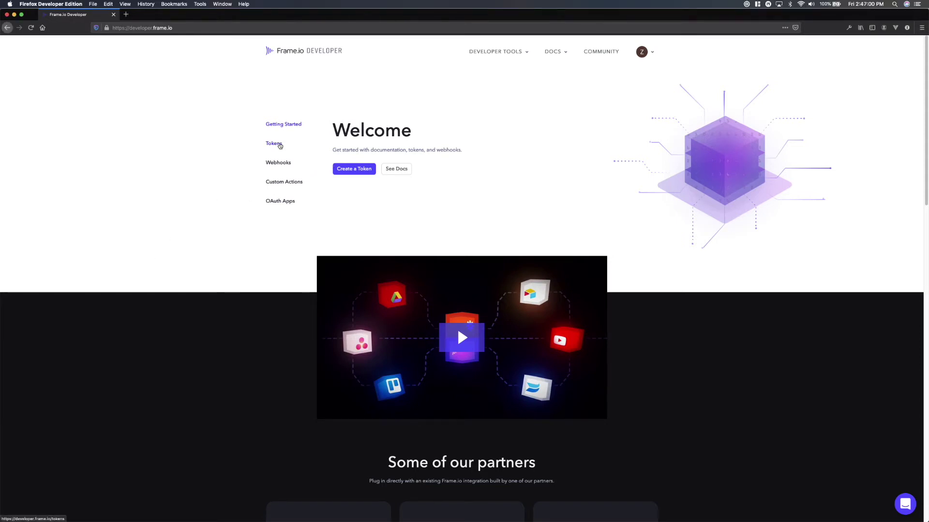
click(279, 145)
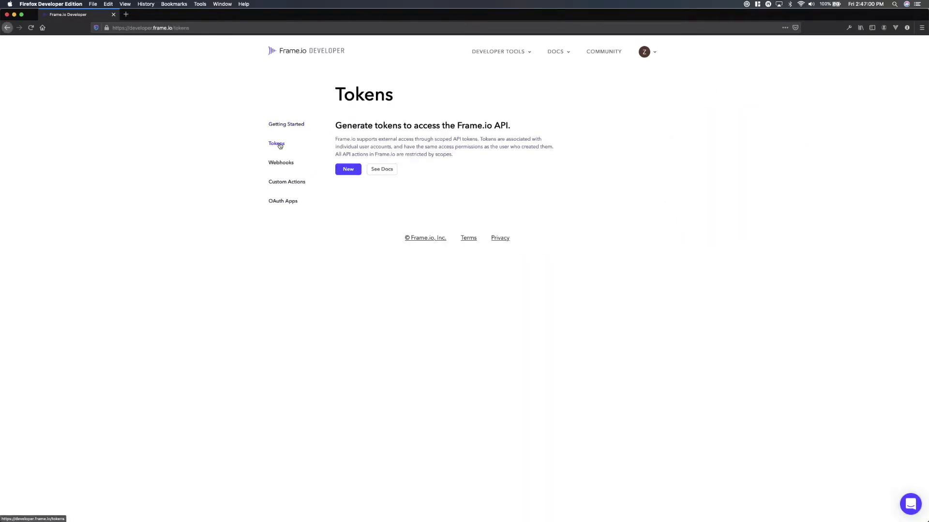
click(346, 169)
click(357, 140)
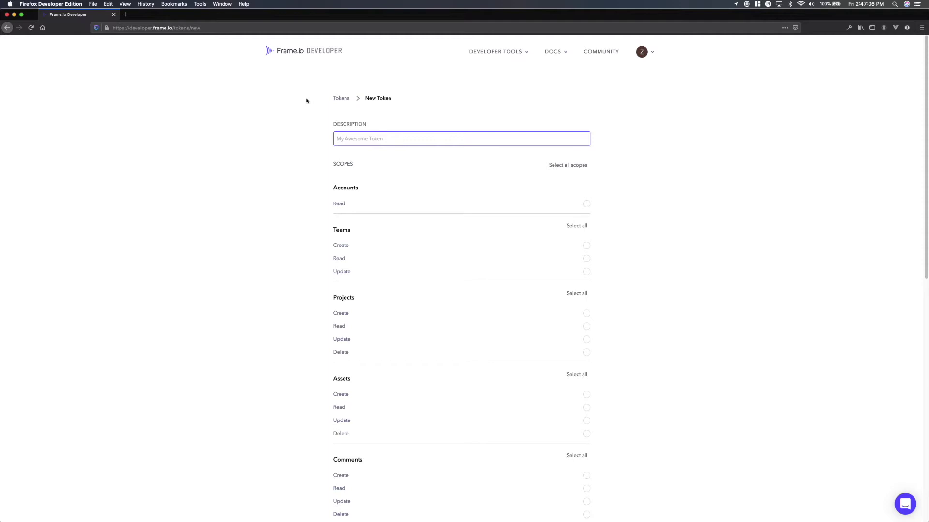
text(Token For MASV)
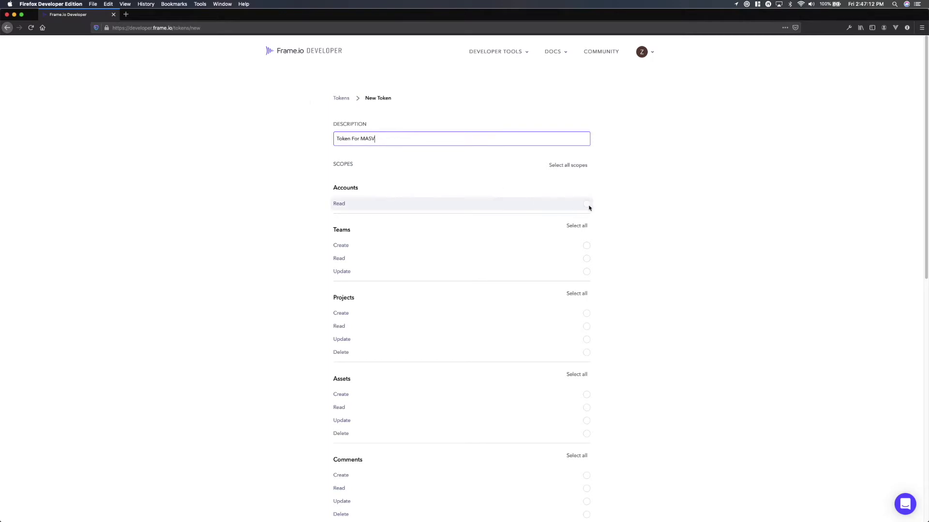
Step: Grant the token read access to accounts, teams and projects, plus create, read, update and delete on assets
click(586, 204)
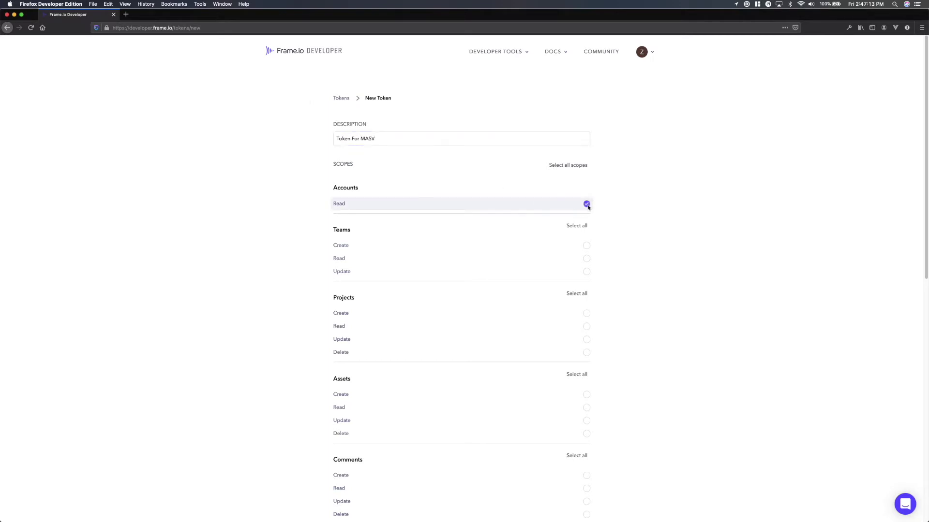
click(587, 258)
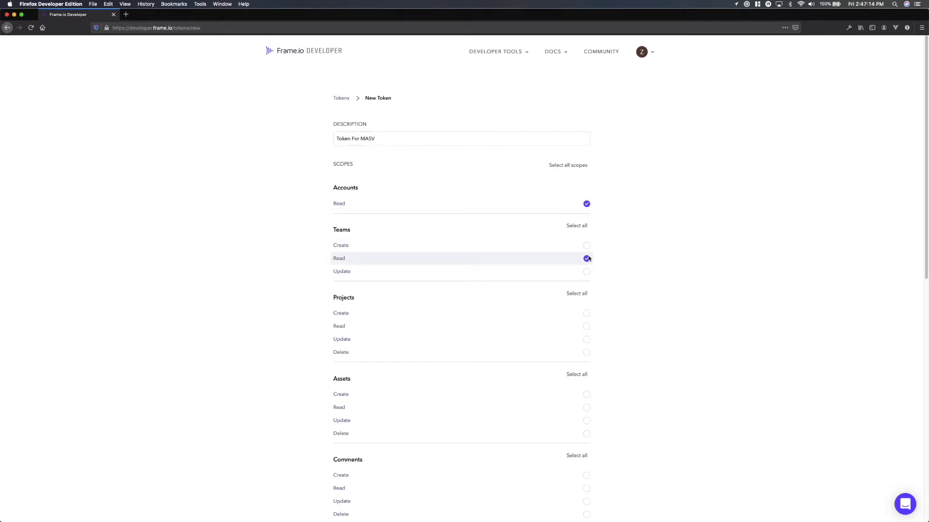
click(587, 326)
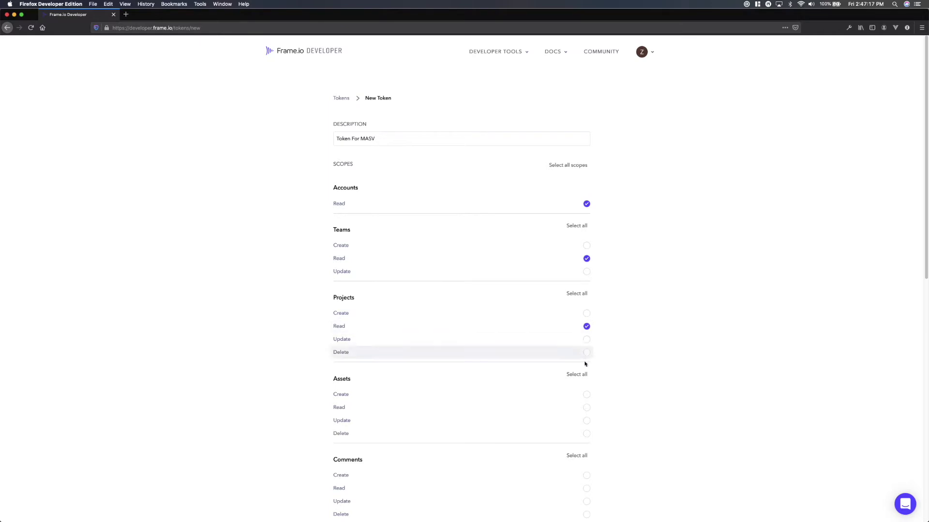
click(587, 394)
click(587, 407)
click(586, 421)
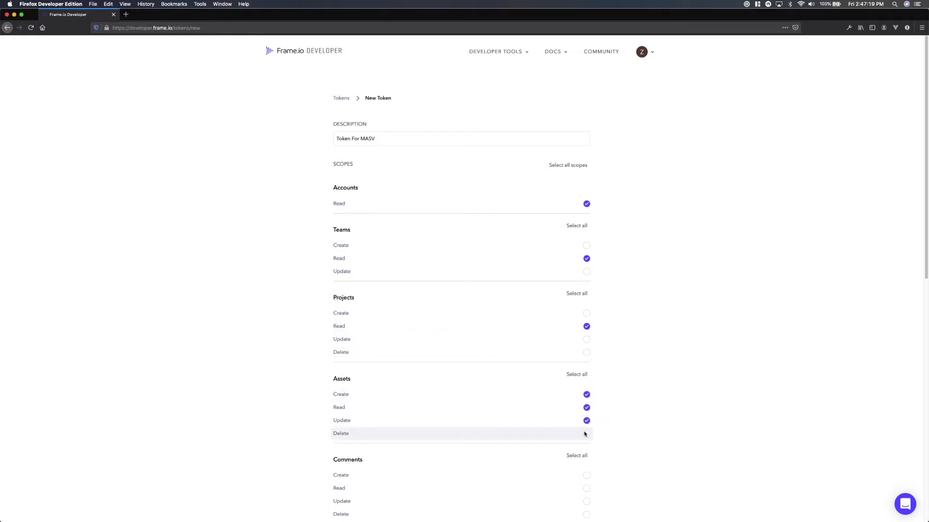
click(586, 434)
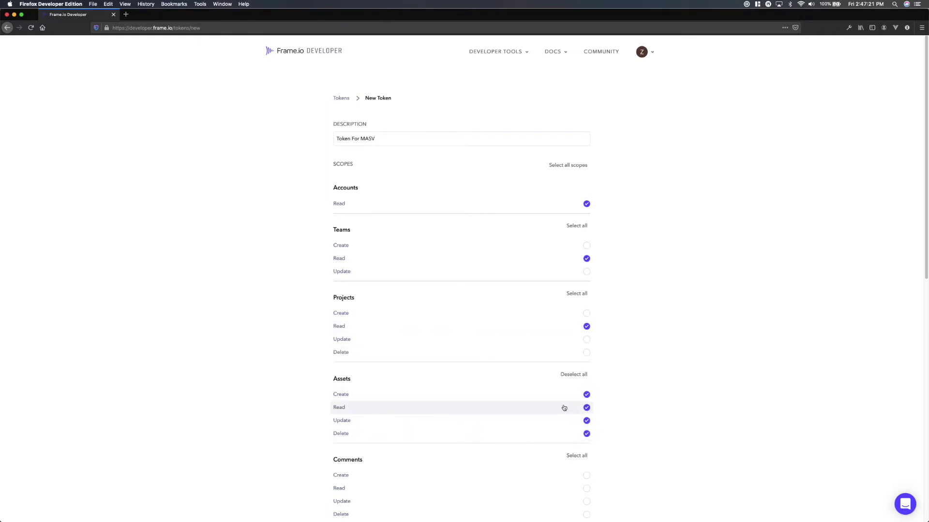
Step: Create the token and copy its value
scroll(560, 405, down, 5)
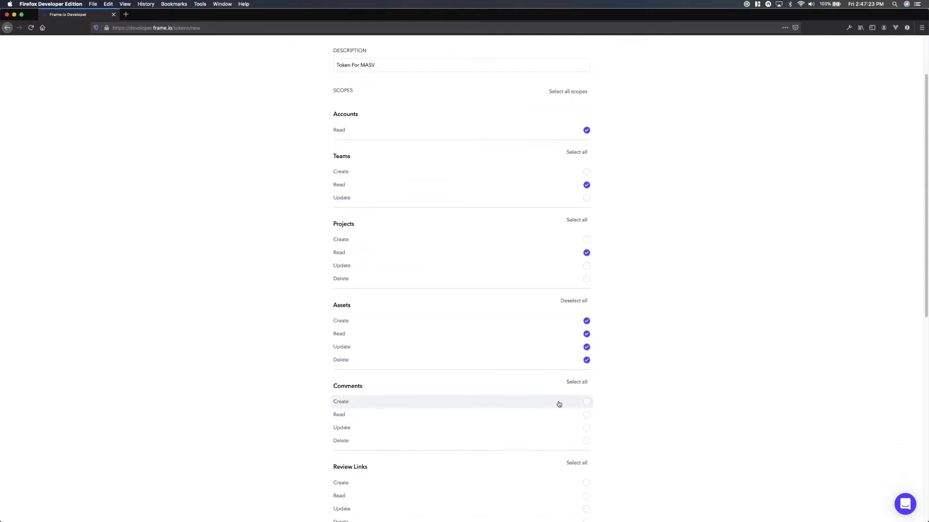
scroll(558, 404, down, 15)
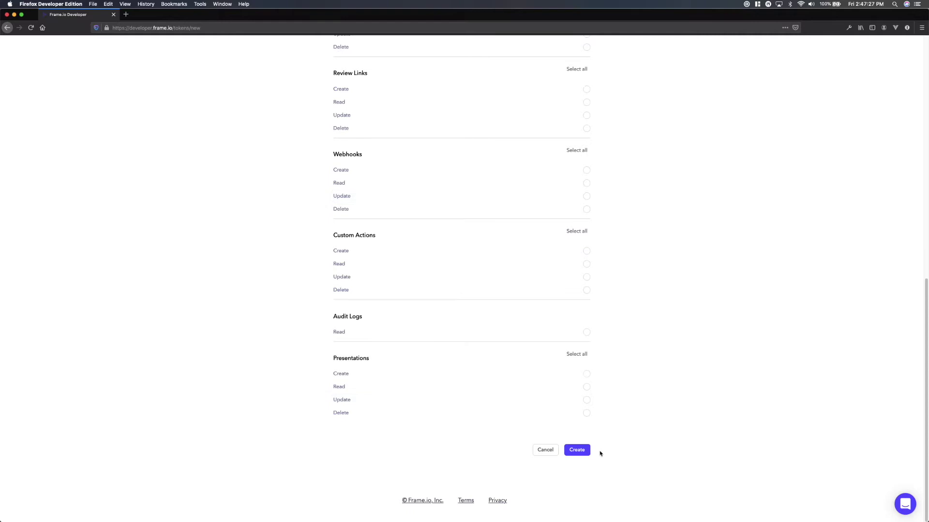
click(583, 457)
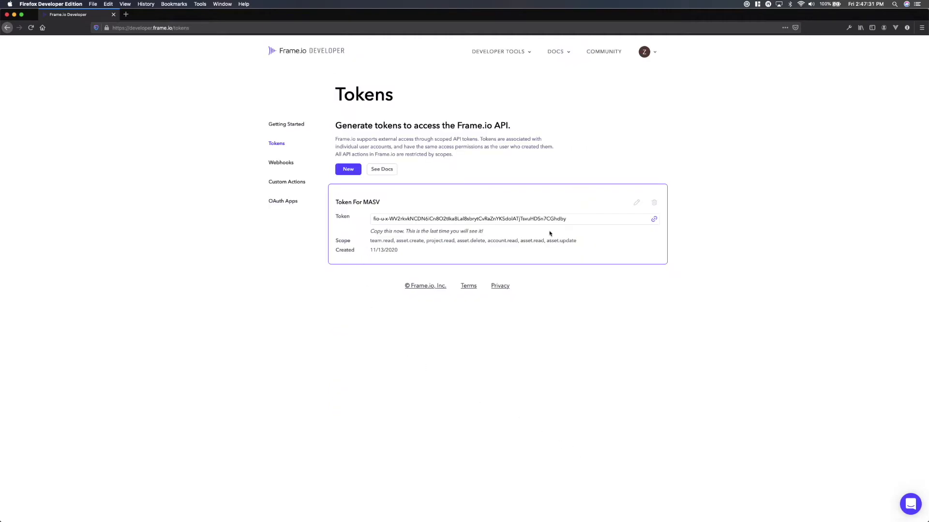
click(586, 219)
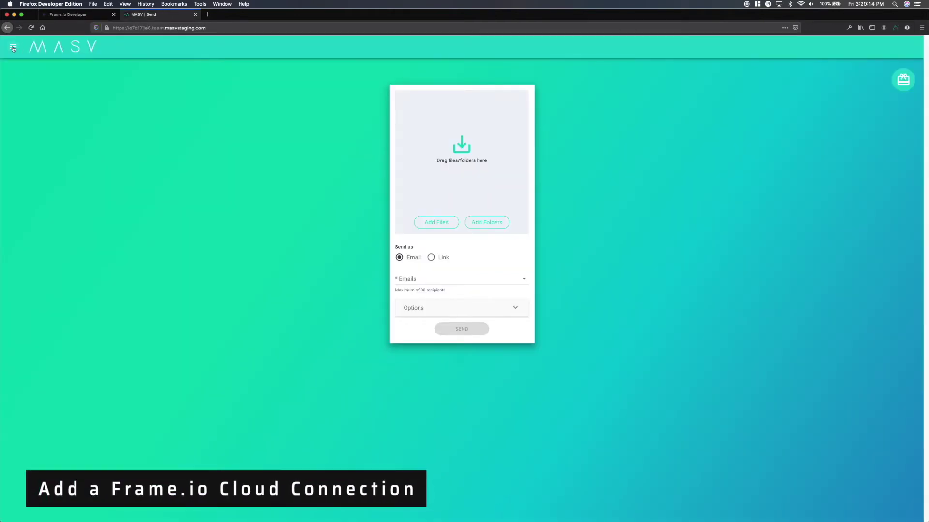
Step: Go to MASV Cloud Connect, add a new connection and open the service list
click(13, 48)
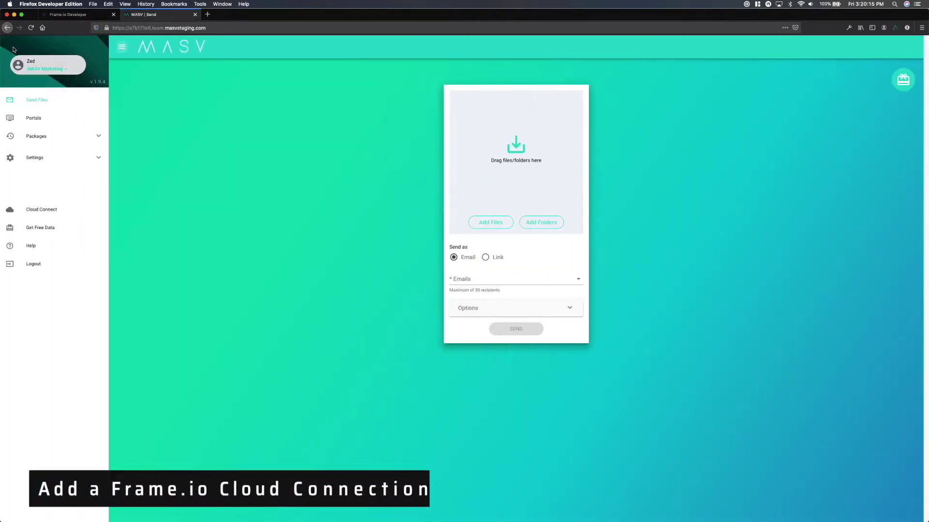
click(41, 210)
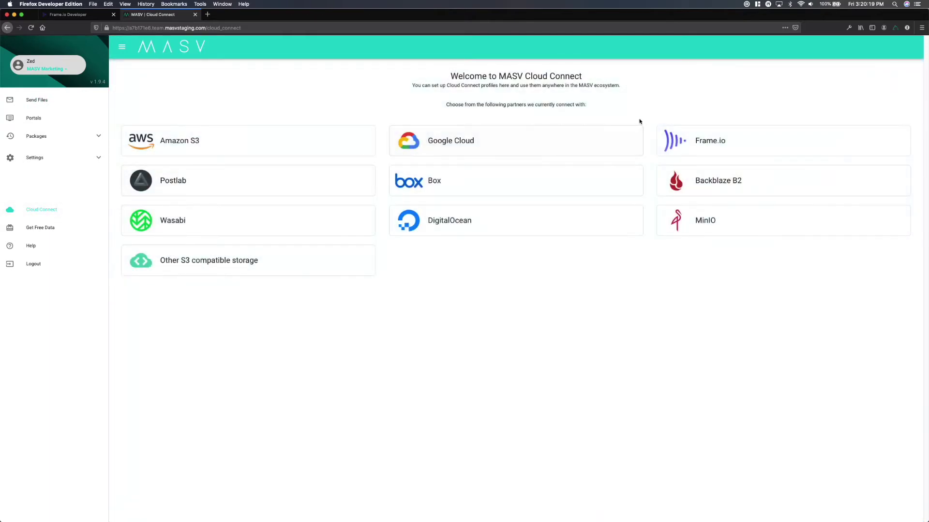
click(713, 142)
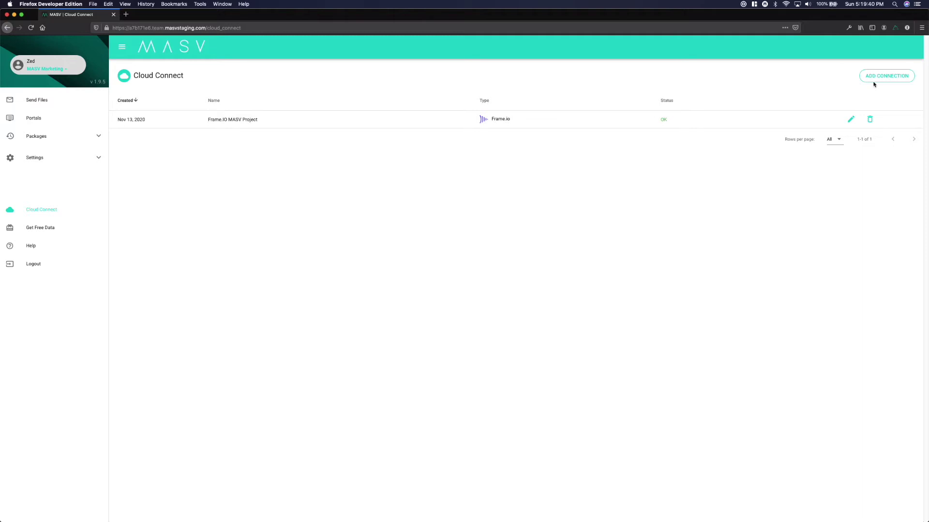
click(875, 82)
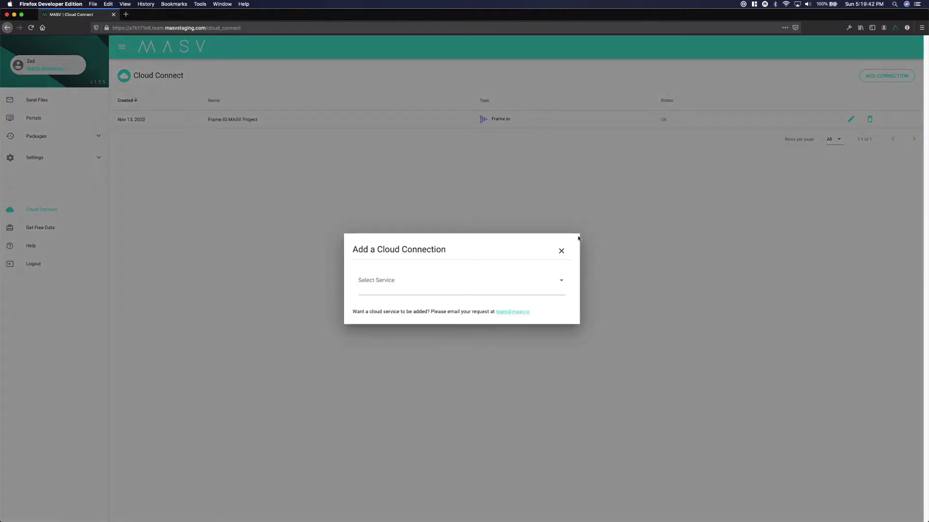
click(390, 294)
Step: Select Frame.io, name it Frame.IO MASV Project, and paste and verify the developer token
click(389, 311)
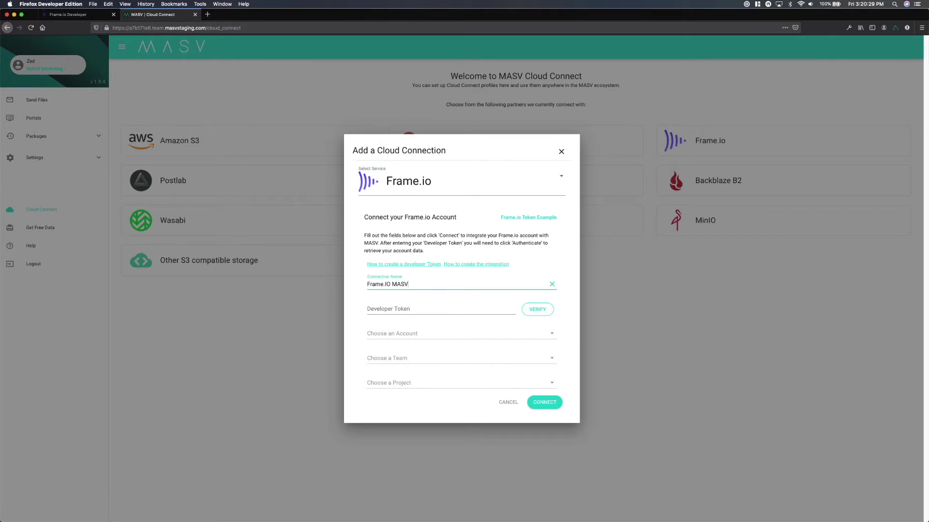
text(roject)
click(437, 308)
key(super+v)
click(534, 312)
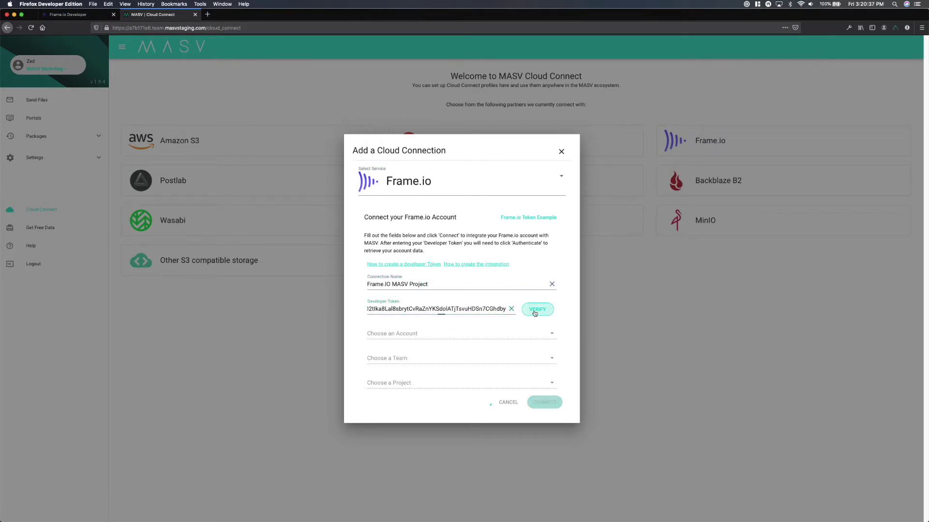
Step: Choose the Frame.io account, its team and Demo Project as the destination
click(464, 336)
click(430, 361)
click(430, 362)
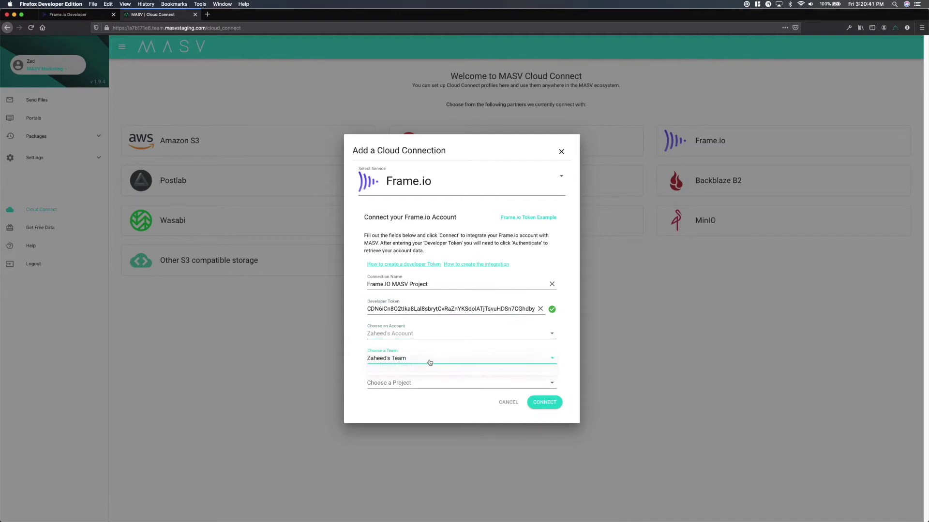
click(419, 383)
click(415, 390)
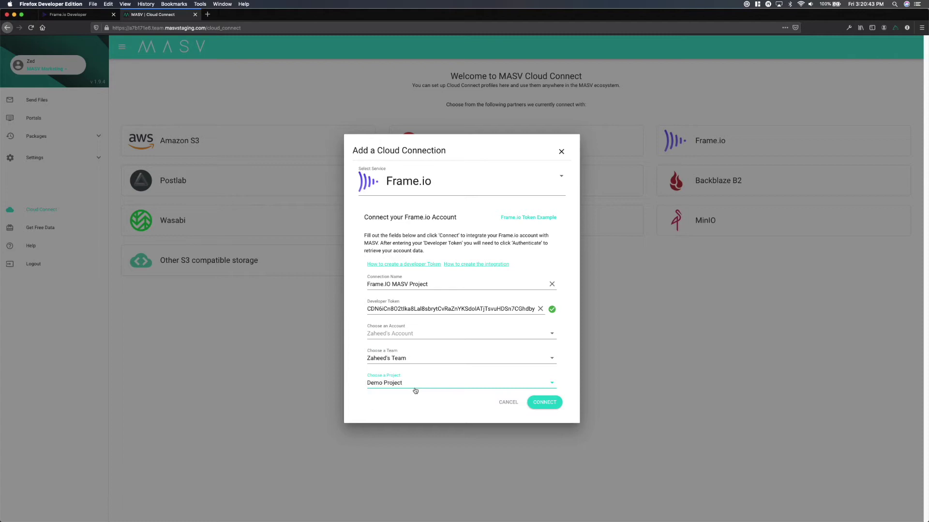
Step: Save the Frame.io connection and start a new portal from the Portals page
click(550, 406)
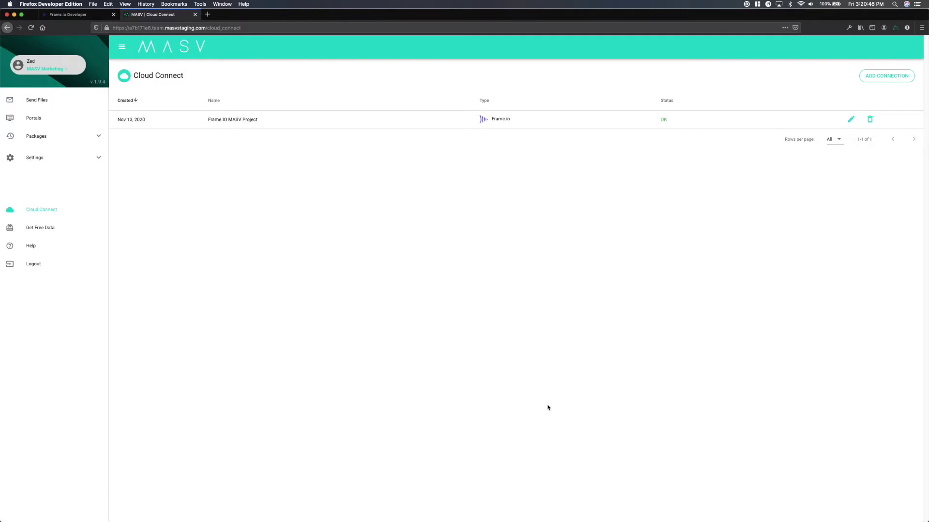
click(47, 118)
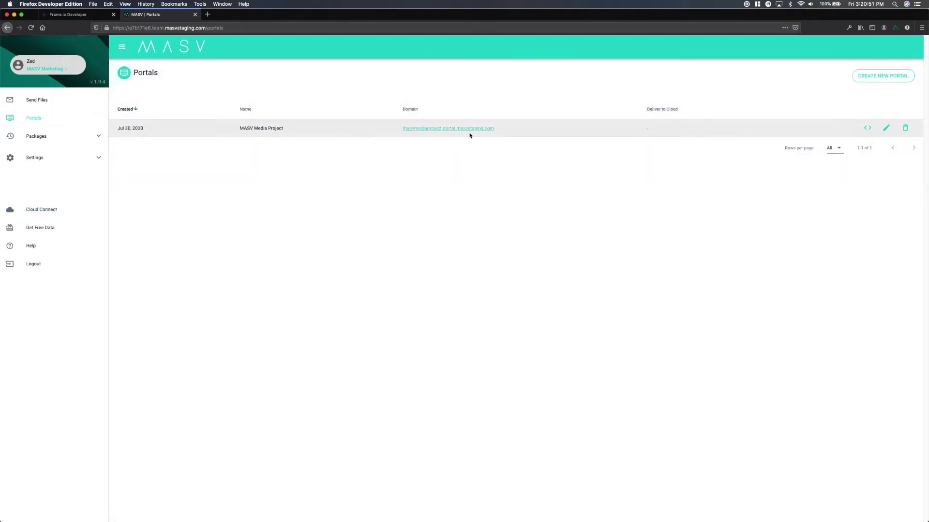
click(861, 75)
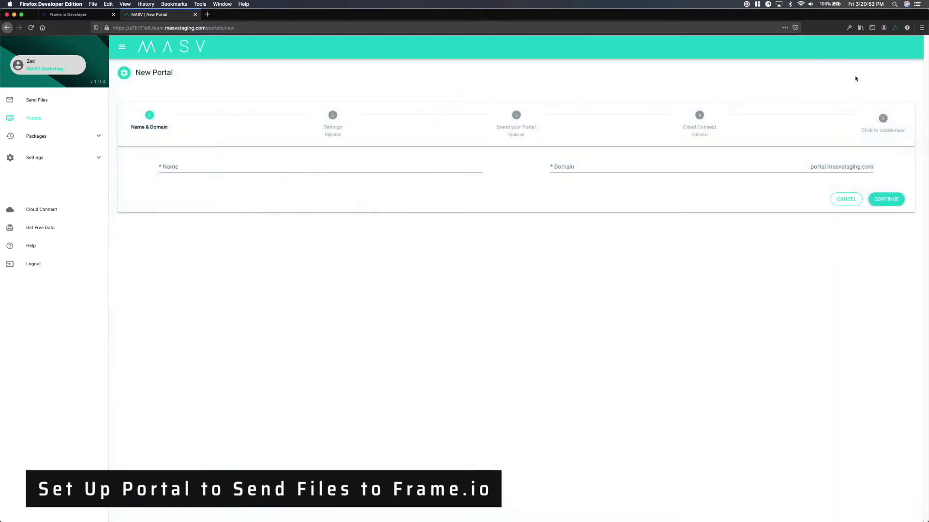
Step: Name the portal Demo Portal with domain demoportalforyoutube and continue to Settings
click(326, 169)
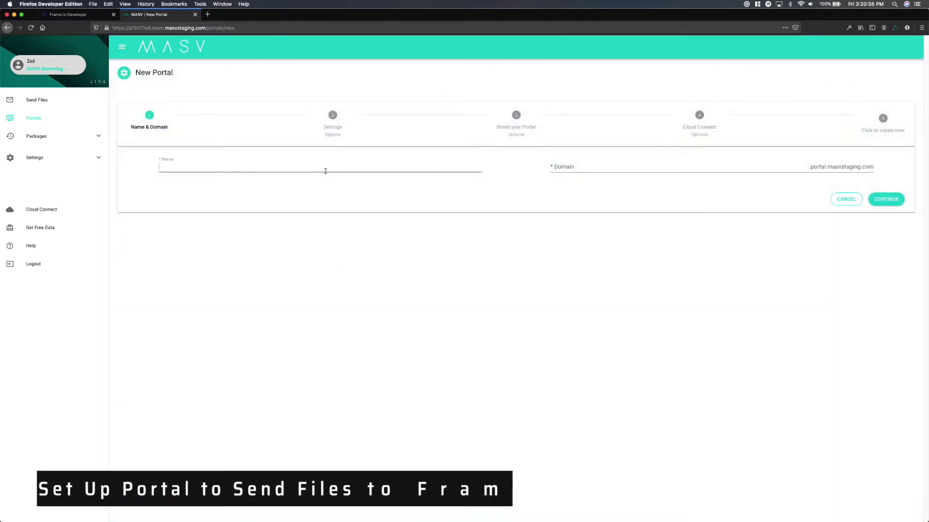
text(Demo Po)
text(rtal)
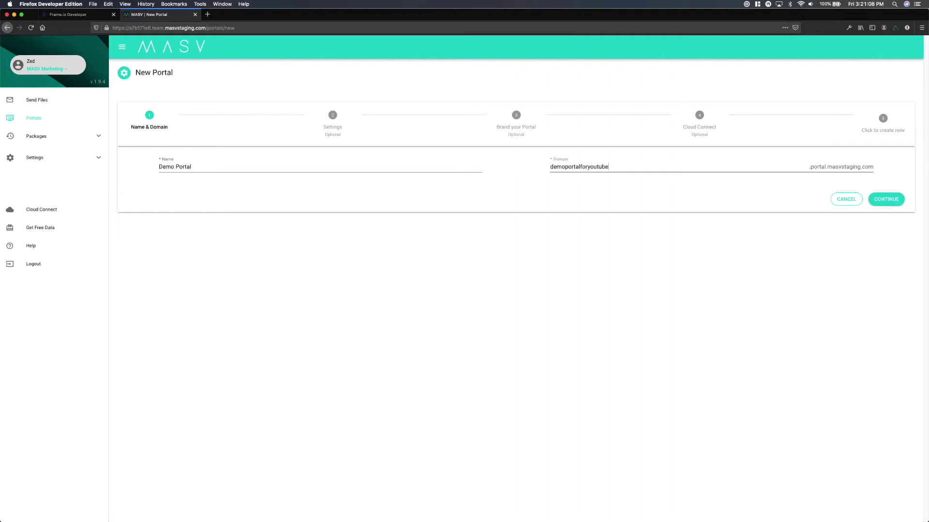
click(894, 200)
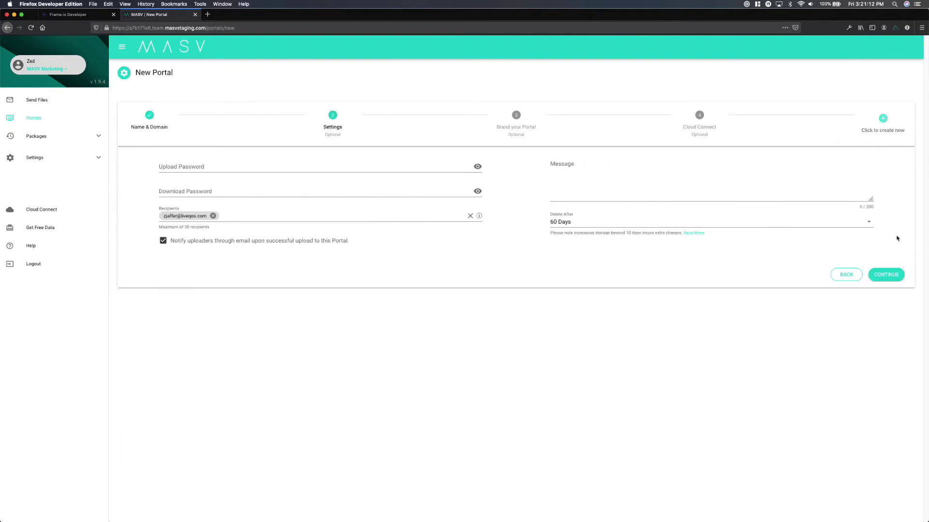
Step: Skip Settings and Branding, attach the Frame.IO MASV Project connection, and create Demo Portal
click(892, 276)
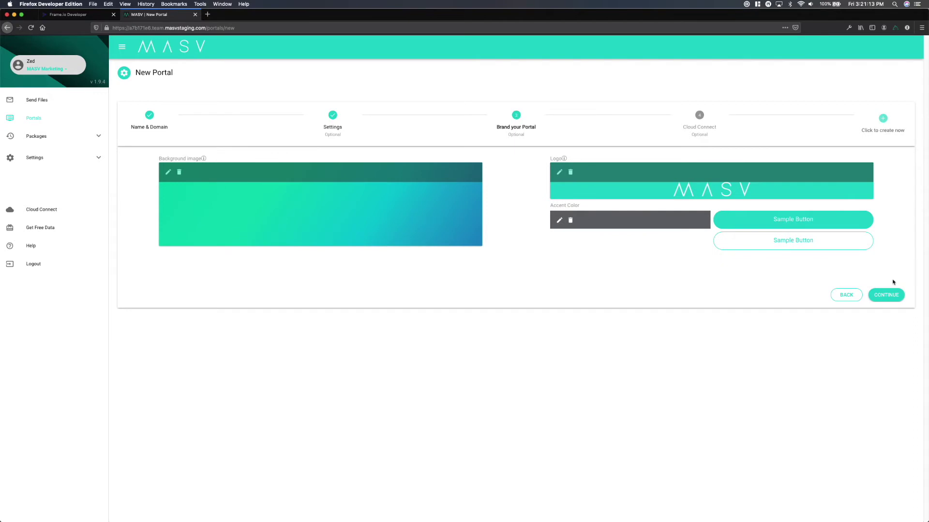
click(892, 294)
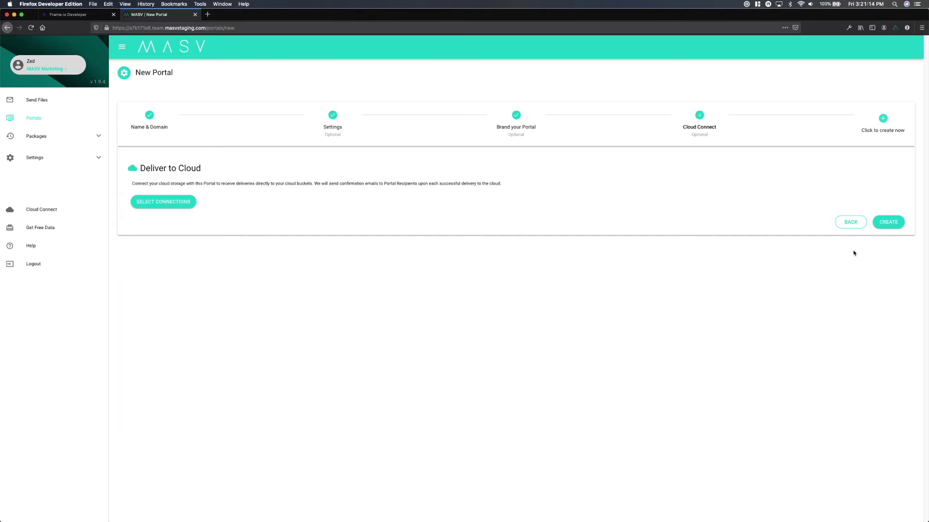
click(178, 203)
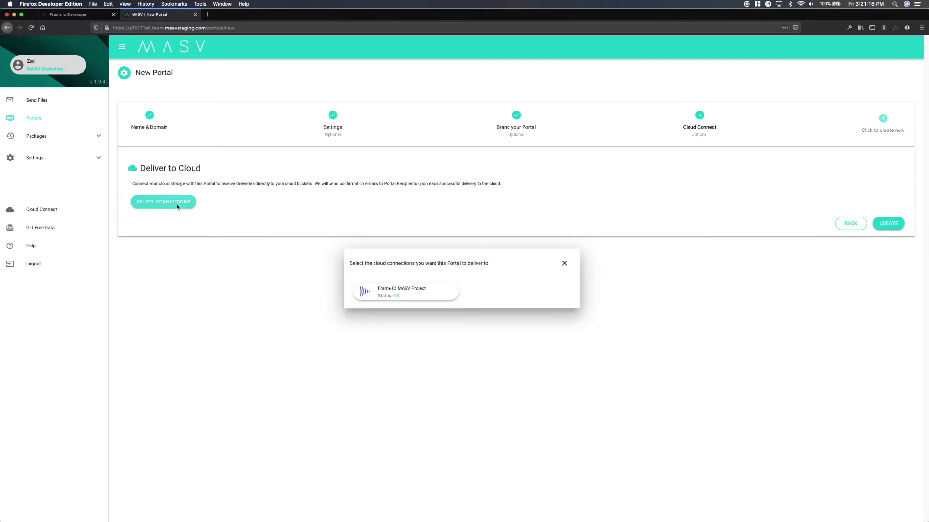
click(405, 295)
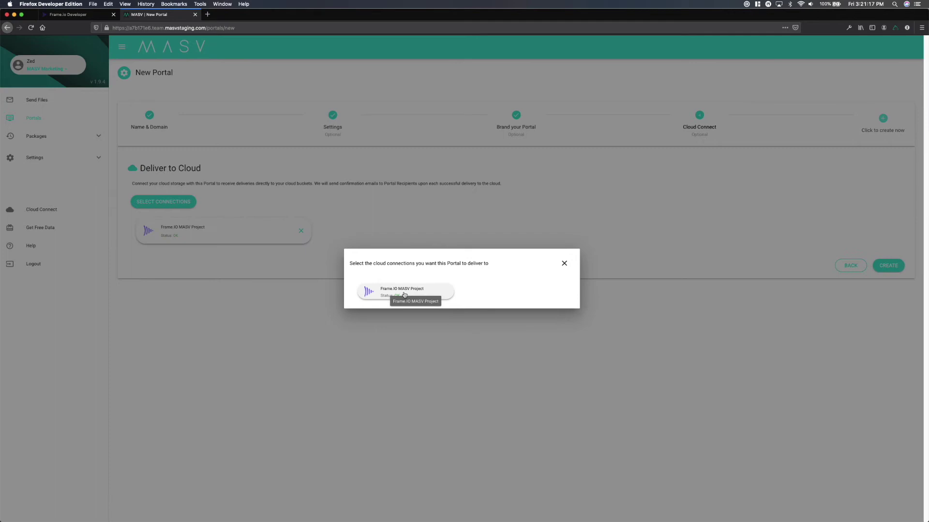
click(563, 264)
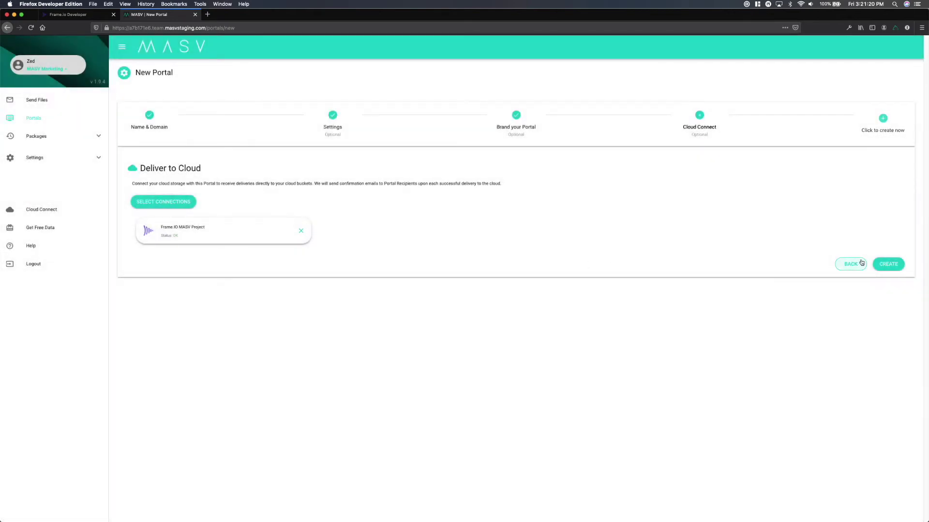
click(876, 265)
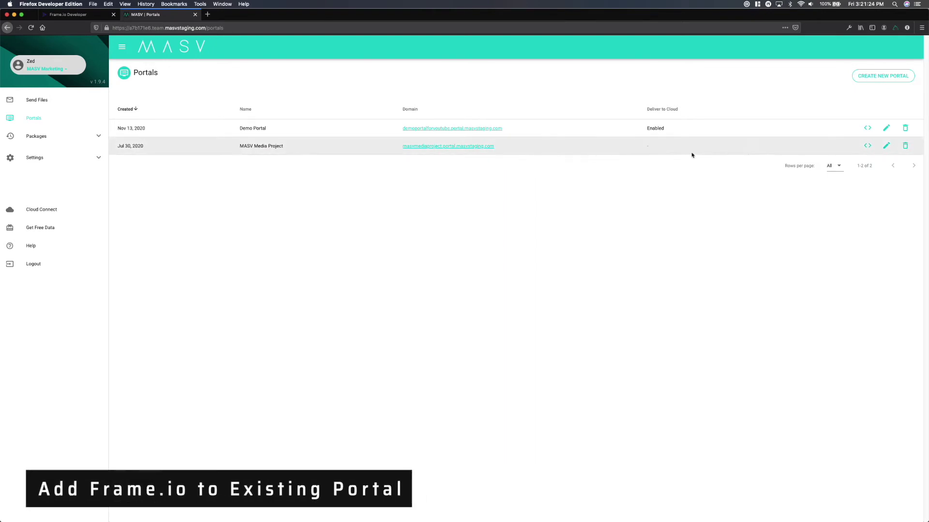
Step: Add the Frame.IO MASV Project connection to the MASV Media Project portal and save it
click(886, 147)
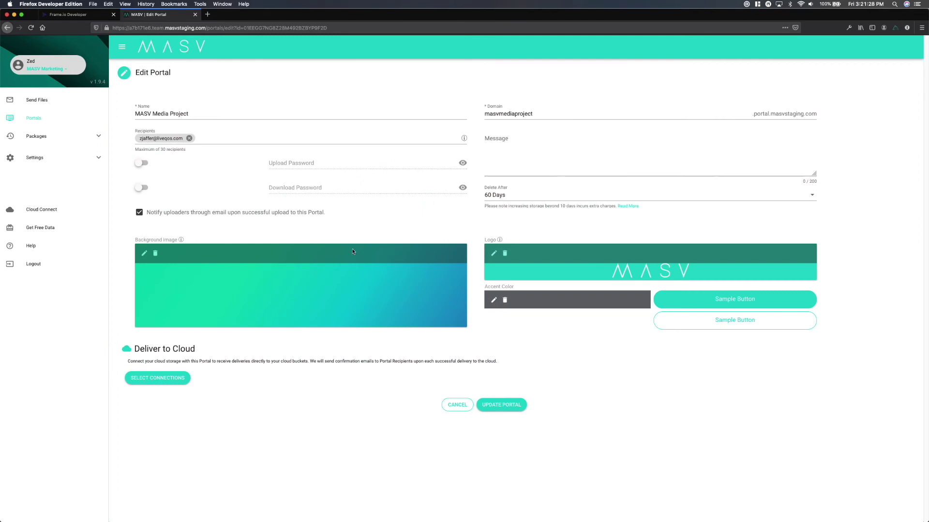
click(187, 377)
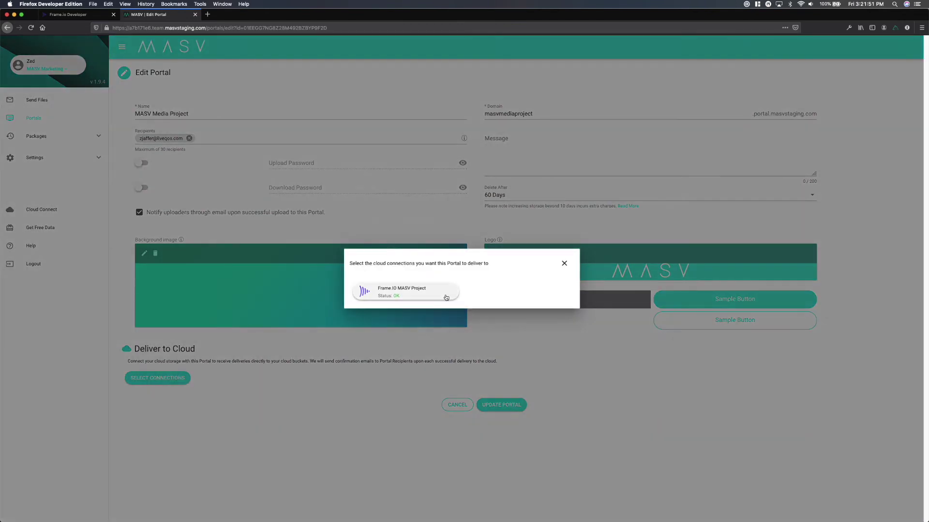
click(435, 295)
click(563, 264)
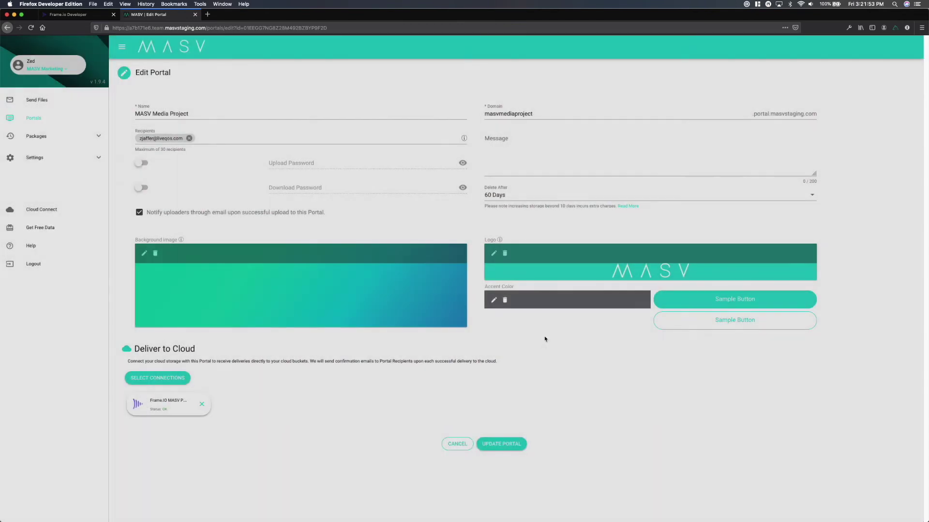
click(514, 443)
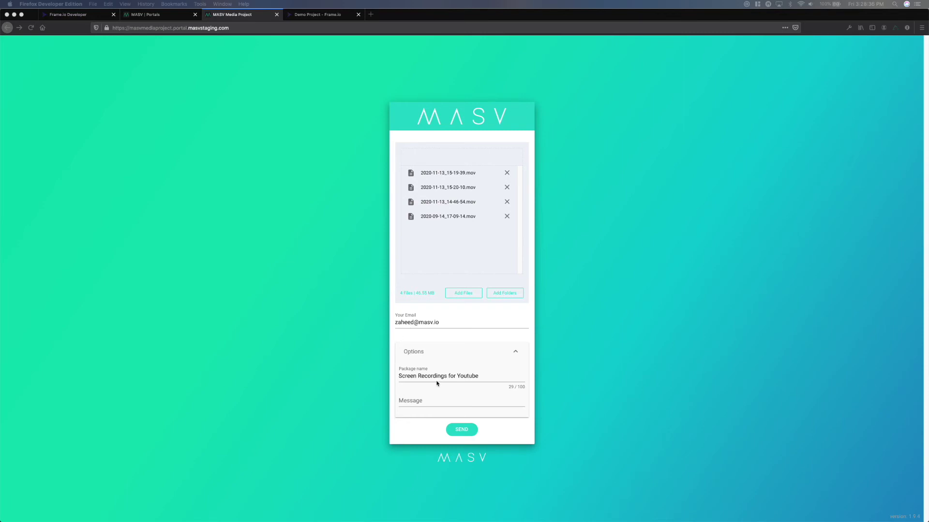
Step: Send the four .mov files as the package 'Screen Recordings for Youtube'
click(462, 429)
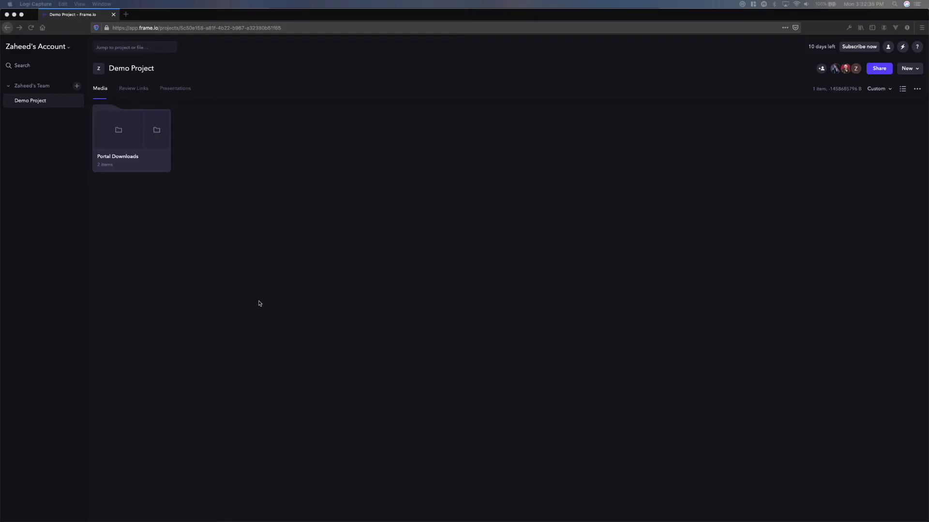
Step: Open Portal Downloads > MASV Media Project > Screen Recordings for Youtube in Frame.io
click(141, 157)
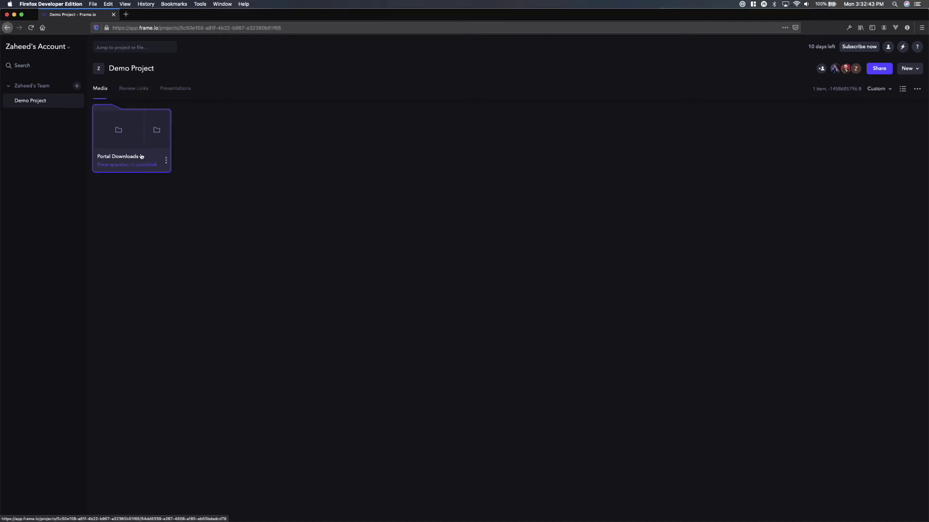
double_click(141, 156)
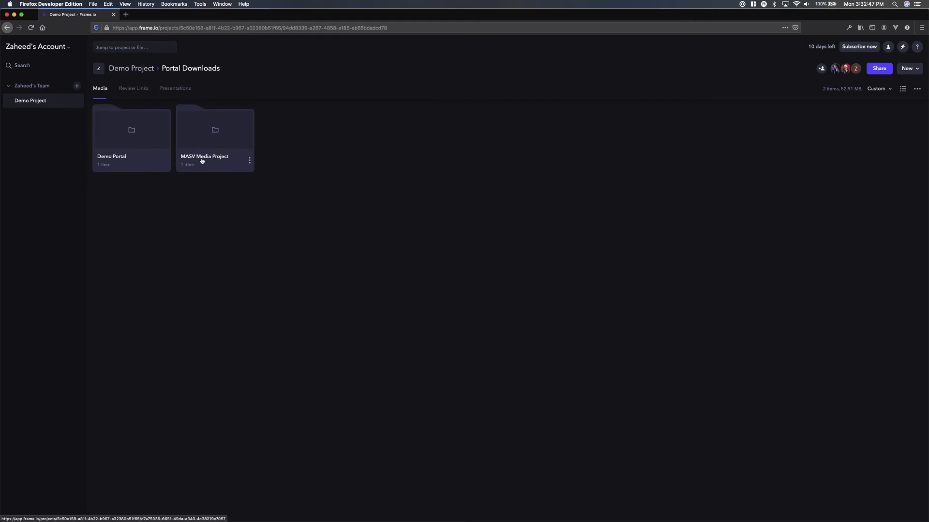
double_click(202, 161)
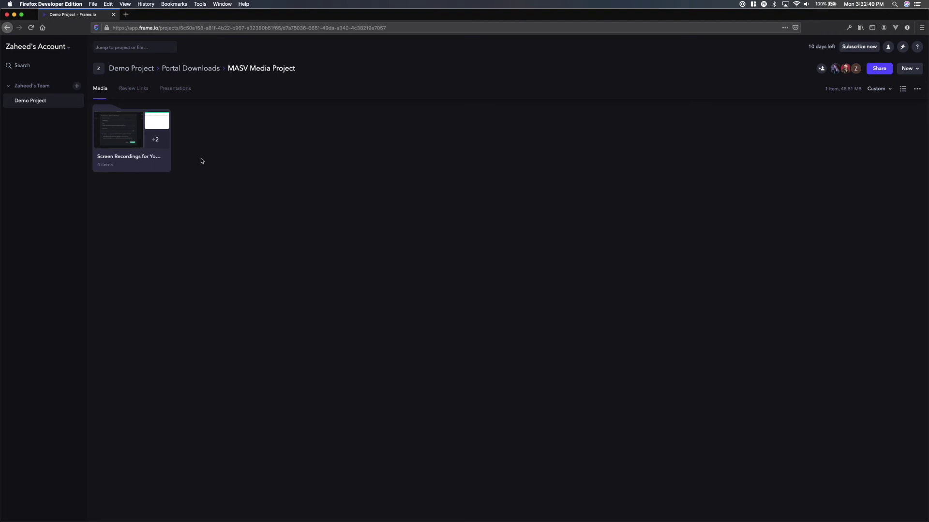
double_click(135, 157)
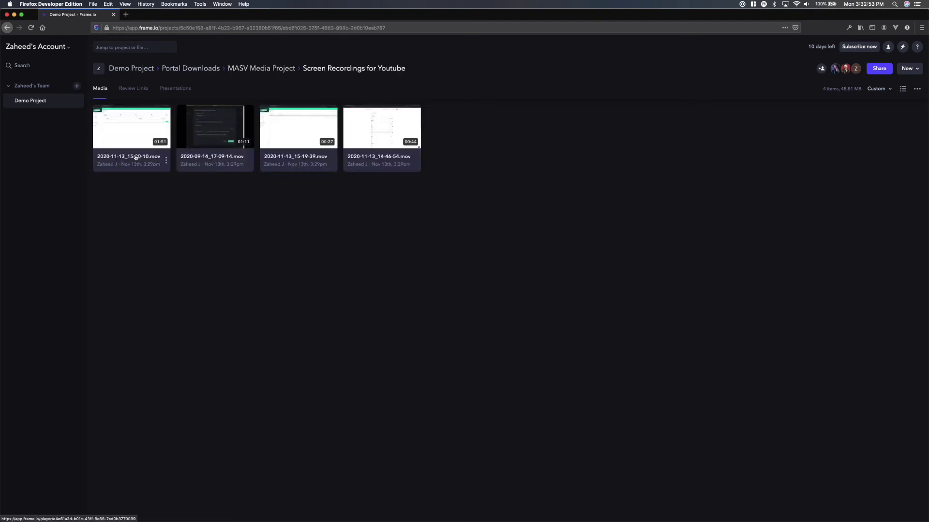